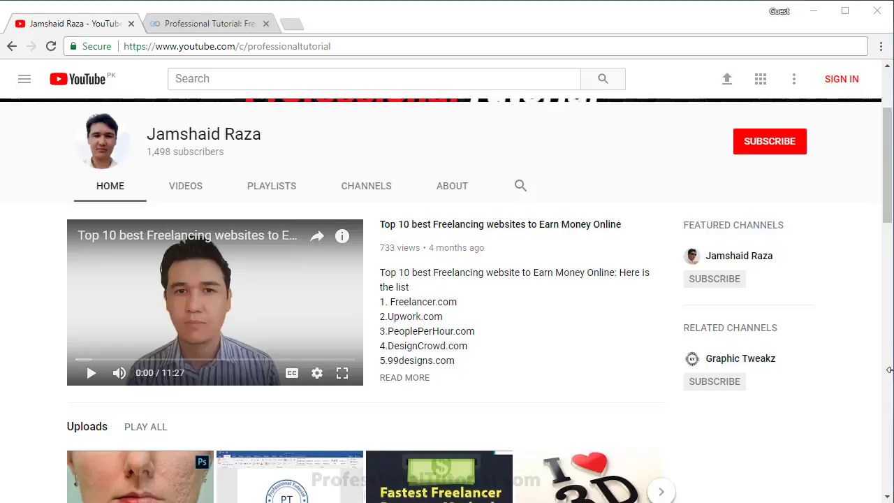
- Highlight the YouTube channel's web address in the browser address bar
drag(890, 374, 886, 371)
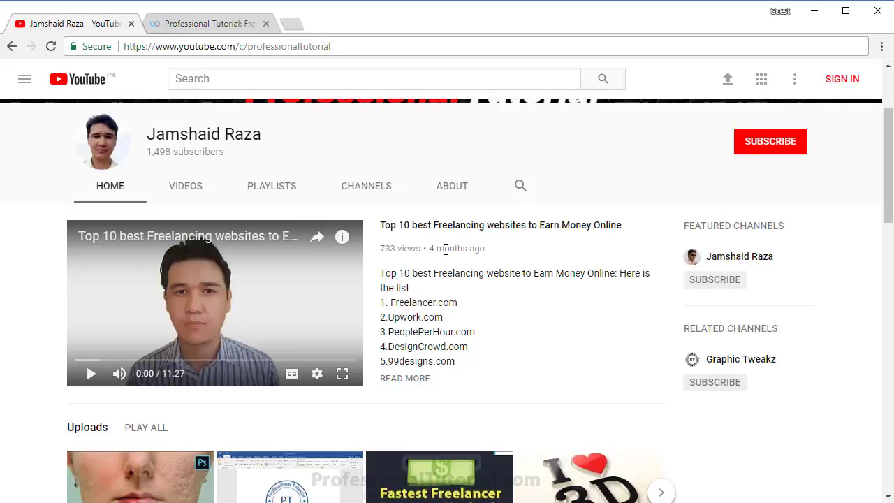
scroll(446, 249, up, 2)
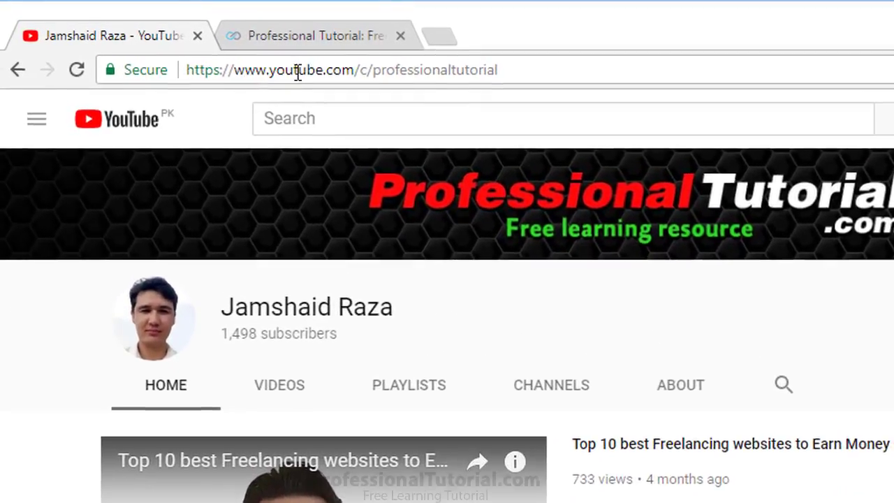
drag(198, 49, 237, 50)
drag(359, 77, 501, 77)
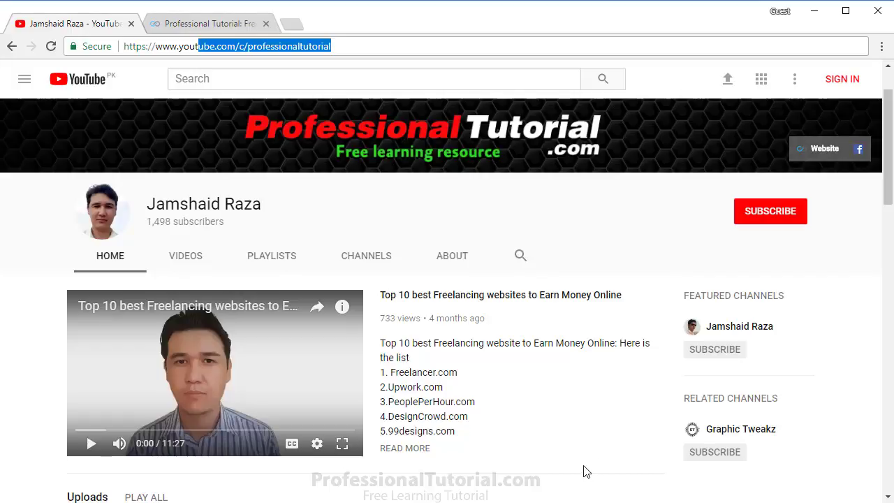
- Switch to the Professional Tutorial tab to view the professionaltutorial.com home page
click(203, 25)
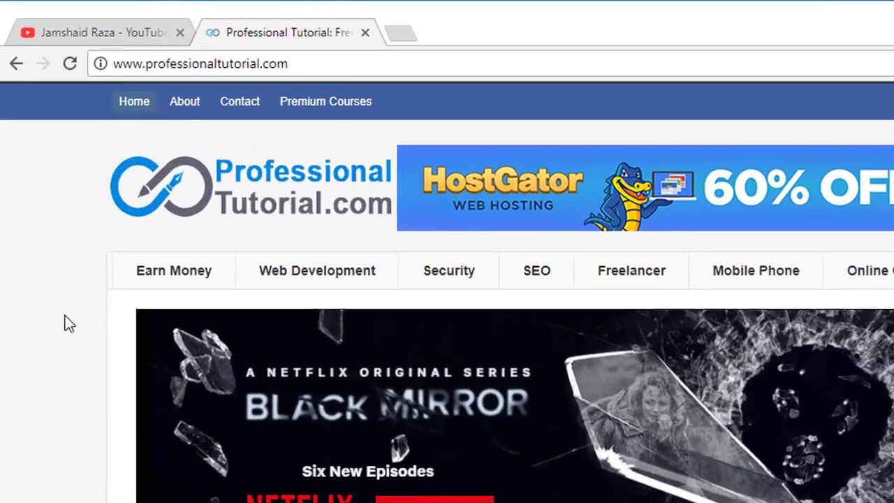
scroll(50, 239, down, 1)
scroll(50, 239, up, 1)
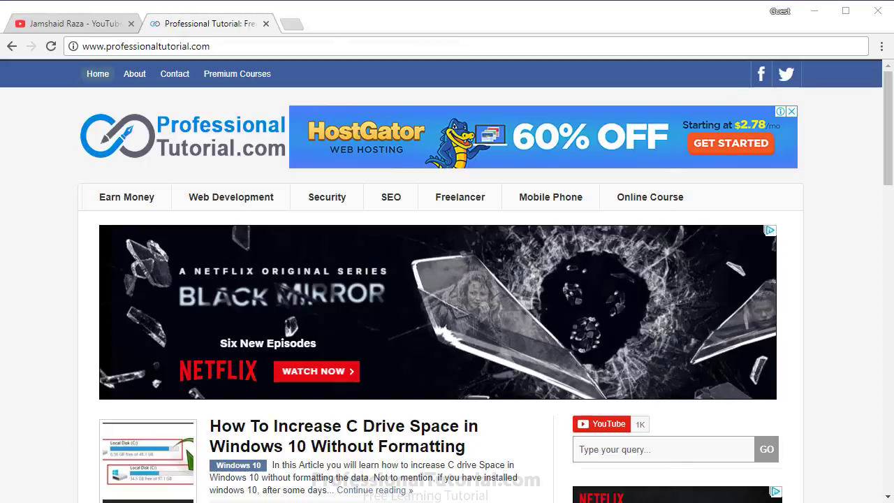
- Search the Start menu for cmd and launch Command Prompt
key(super)
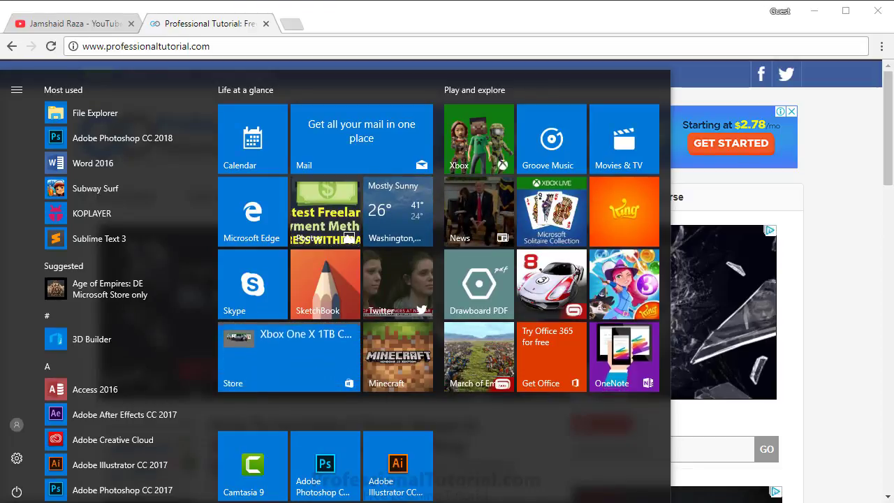
key(super)
text(cmd)
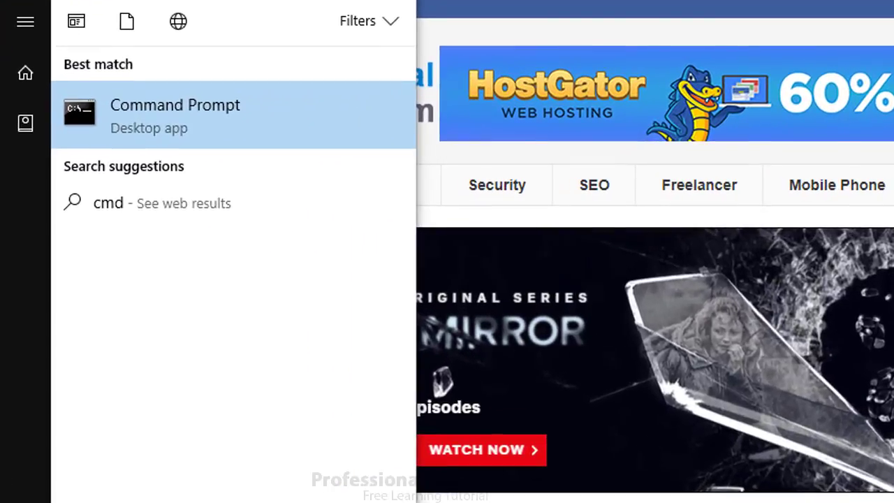
click(165, 115)
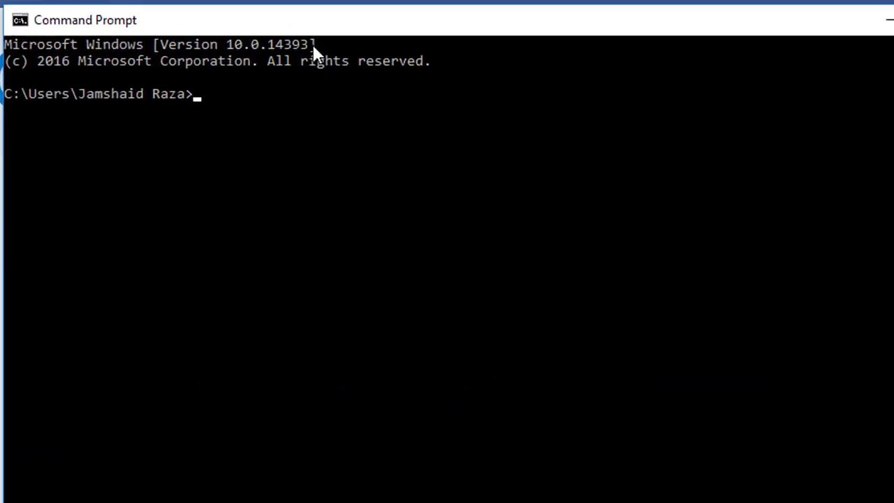
- Enter the command ipconfig/all at the prompt without running it
text(i)
text(pconfi)
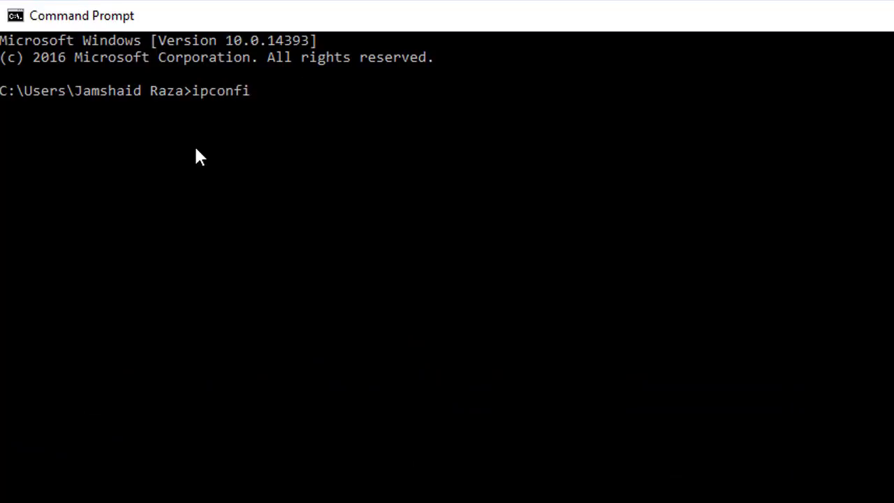
text(g/a)
key(BackSpace)
text(/all)
- Run ipconfig/all and scroll up to the Wireless LAN adapter Wi-Fi section
key(Return)
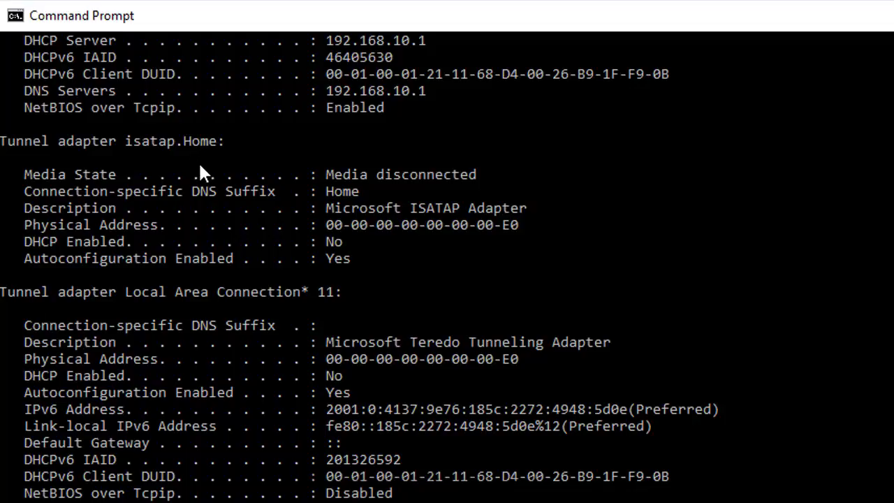
scroll(198, 171, up, 5)
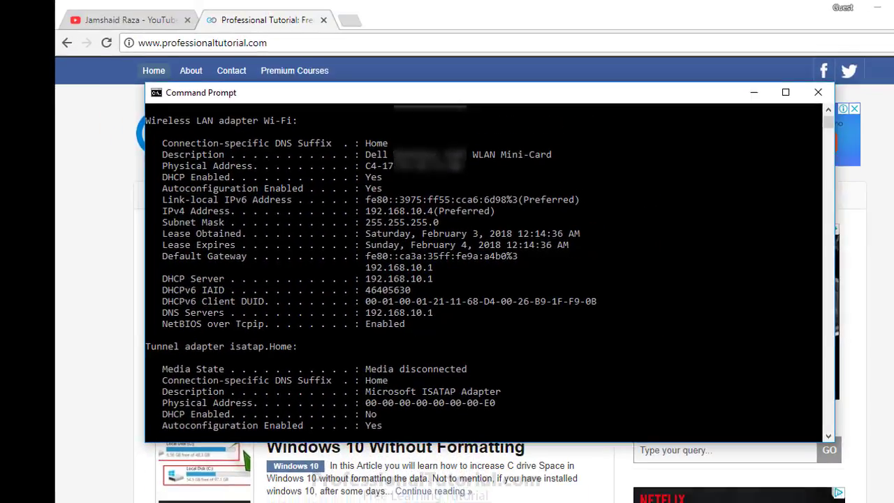
- Open Device Manager via Win+X, expand Network adapters, and select the Dell Wireless 1397 WLAN Mini-Card
key(super+x)
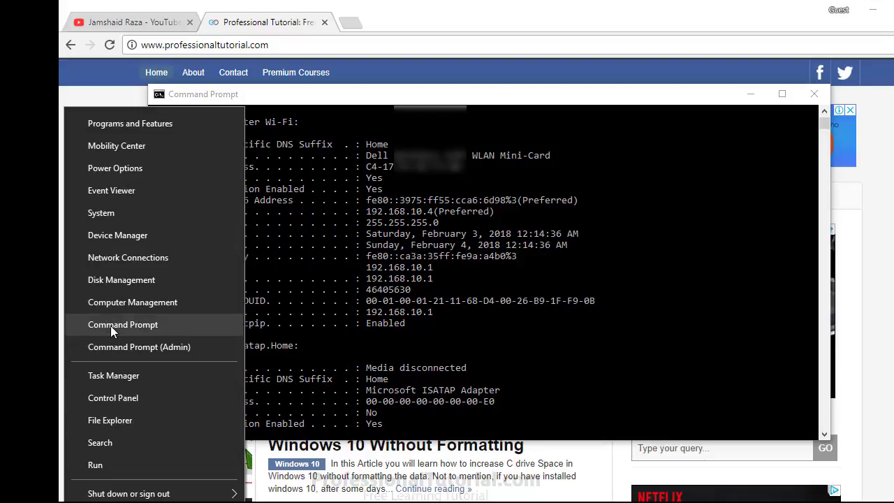
click(134, 234)
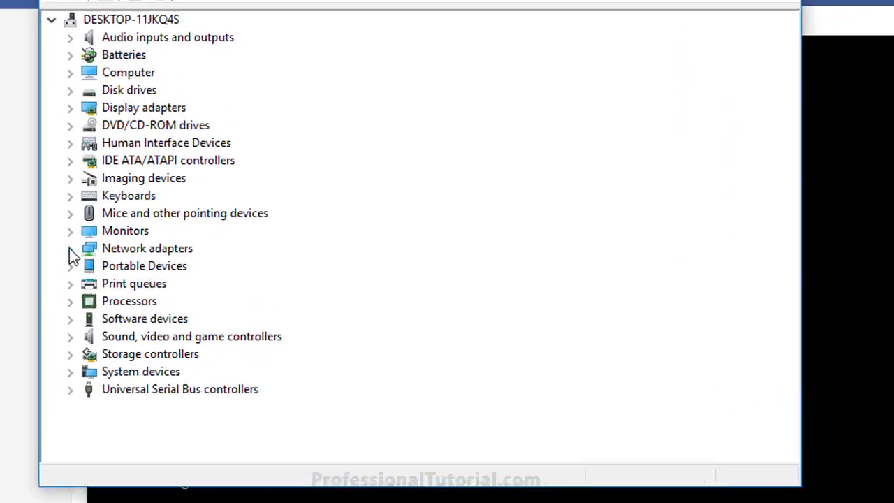
click(136, 257)
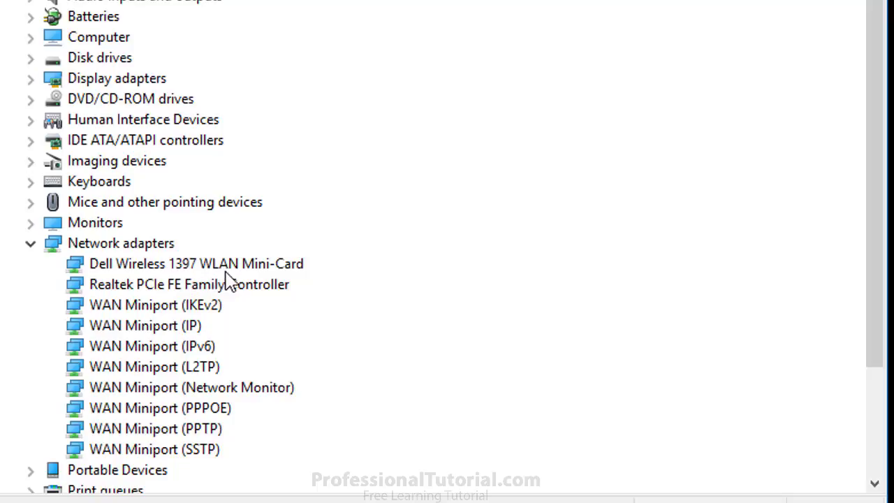
click(268, 270)
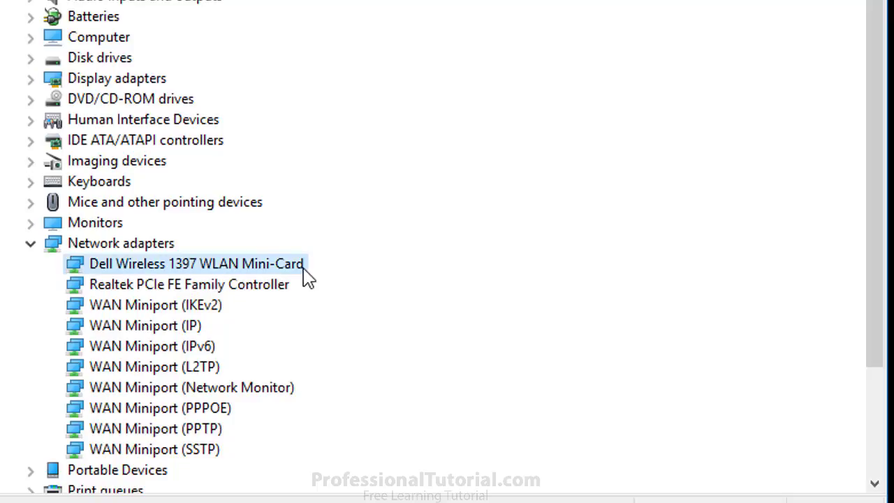
- In the Dell Wireless adapter's Advanced properties, enter 1A2B3C4D5E6F as the Locally Administered MAC Address
double_click(258, 265)
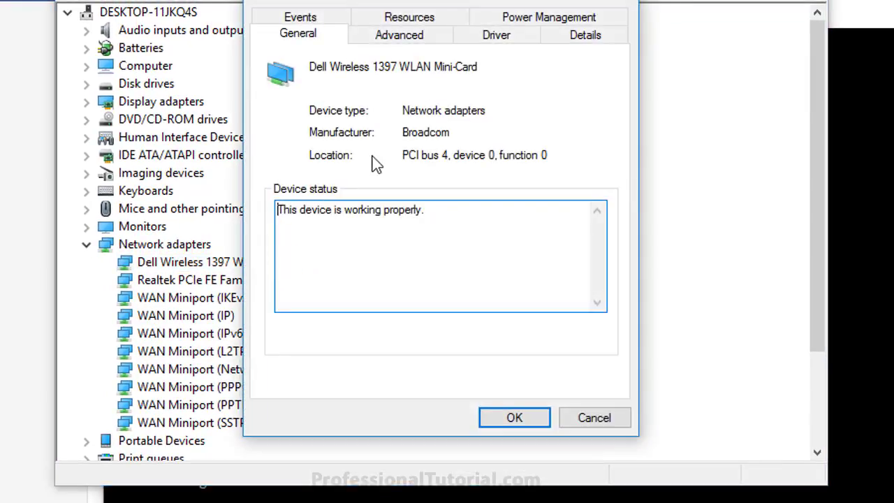
drag(423, 3, 426, 35)
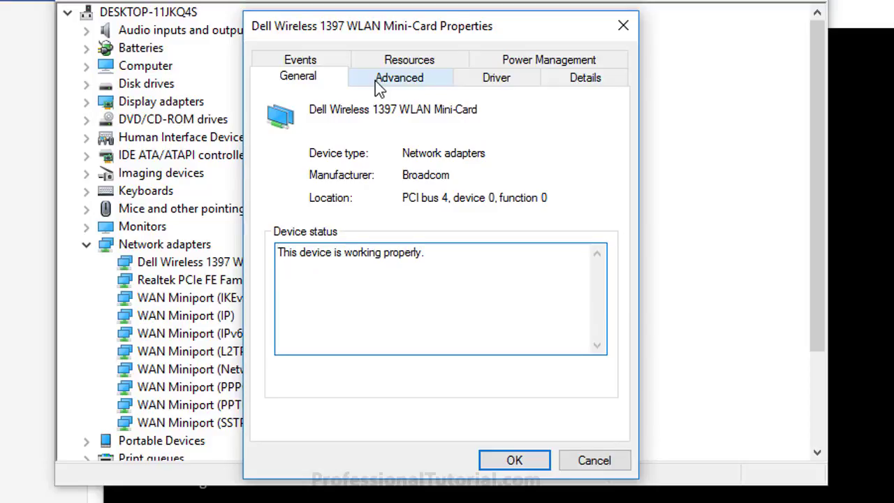
click(403, 81)
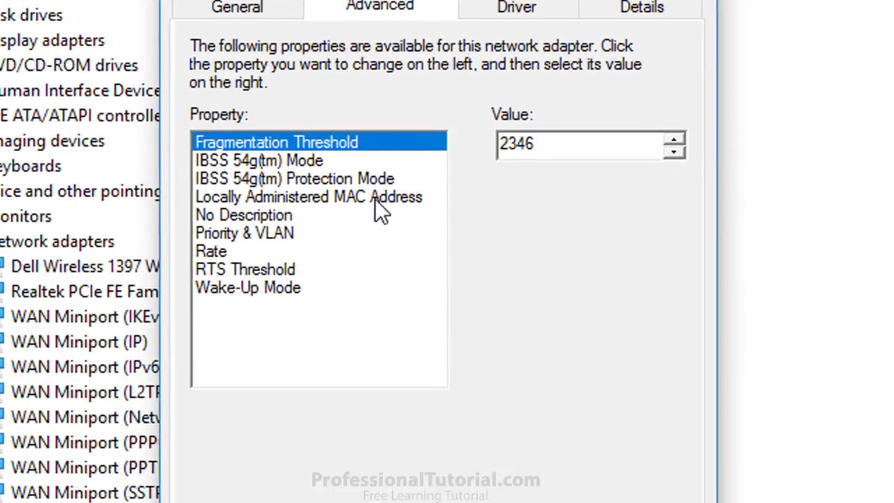
click(372, 199)
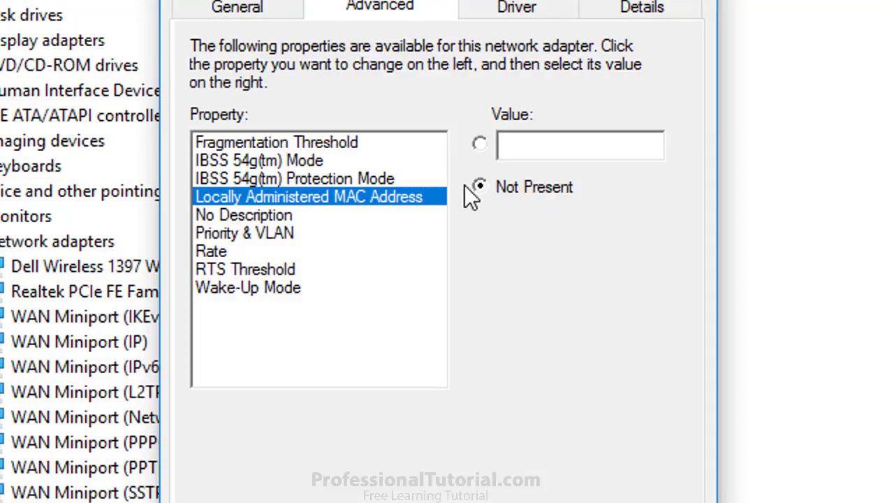
click(480, 144)
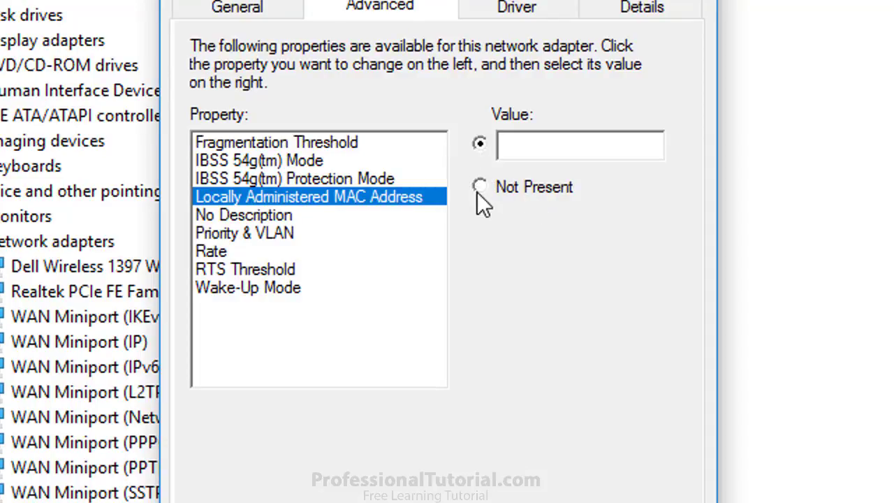
click(526, 144)
text(1A2)
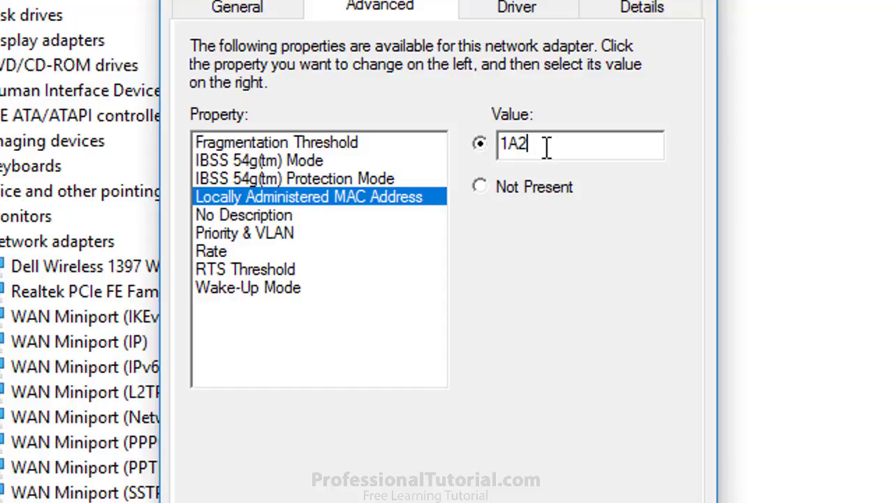
text(B3C4D5E6F)
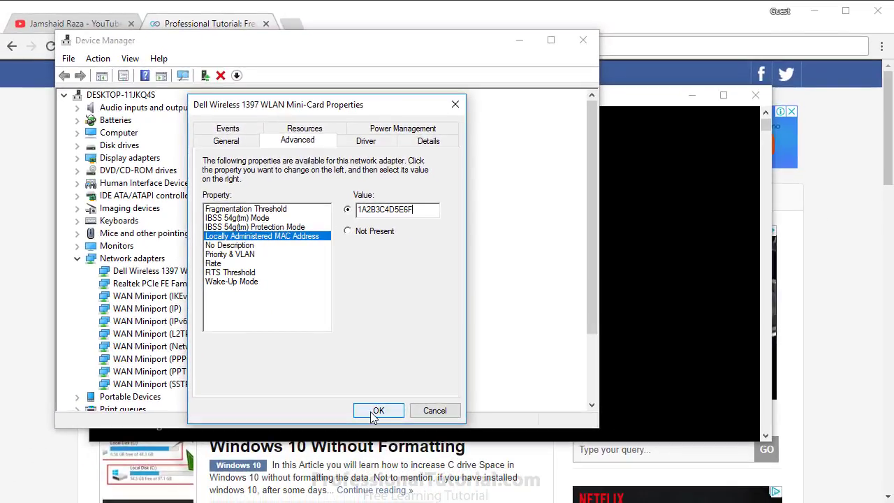
- Apply the new MAC address and return to the Command Prompt window
click(373, 412)
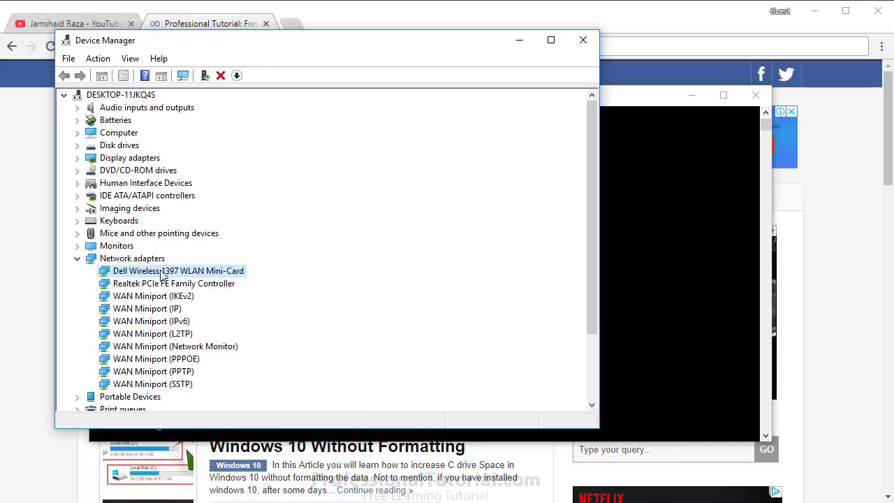
click(519, 43)
click(393, 305)
scroll(396, 309, down, 3)
scroll(397, 309, down, 4)
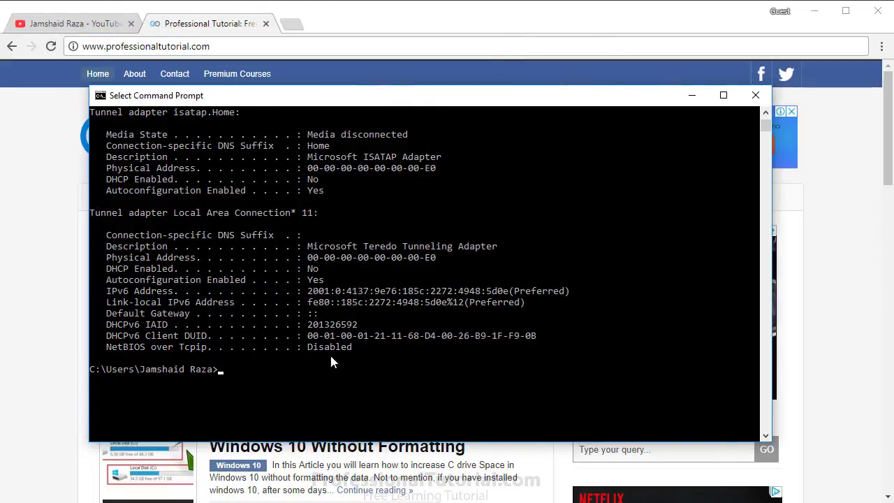
key(Escape)
- Rerun ipconfig/all and find the Wi-Fi physical address 1A-2B-3C-4D-5E-6F
text(ipconf)
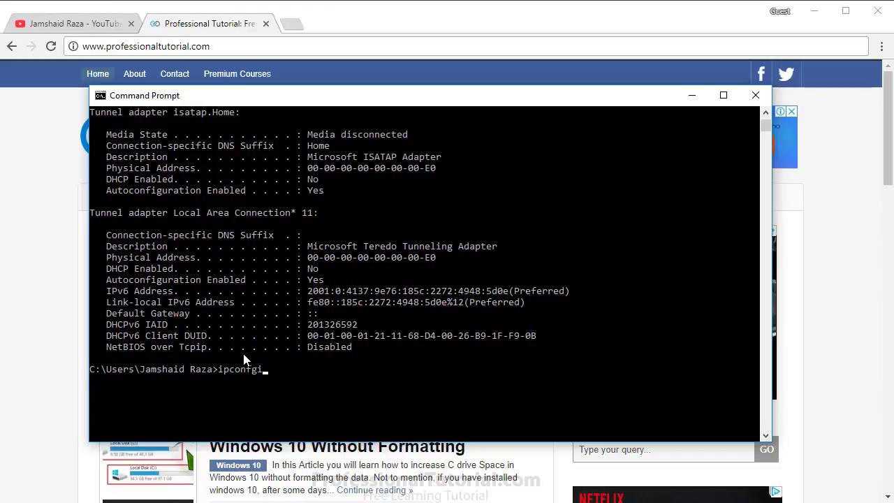
text(ig/all)
key(Return)
scroll(265, 276, up, 4)
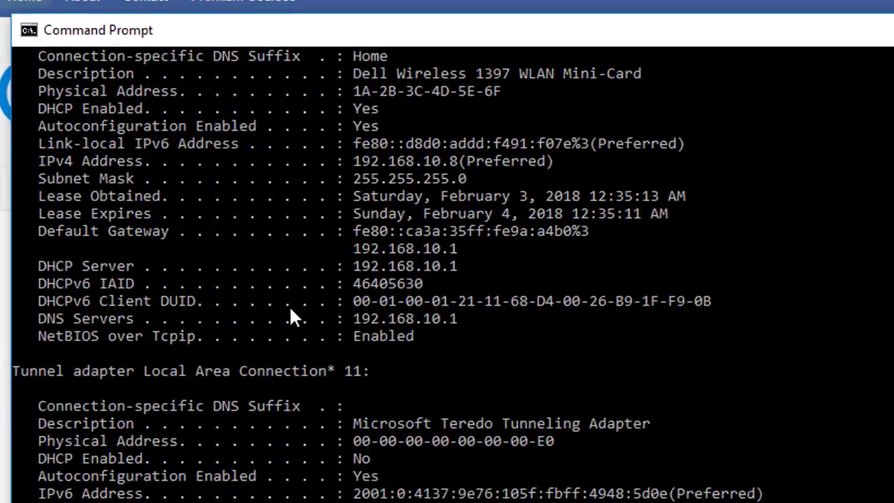
scroll(292, 317, up, 1)
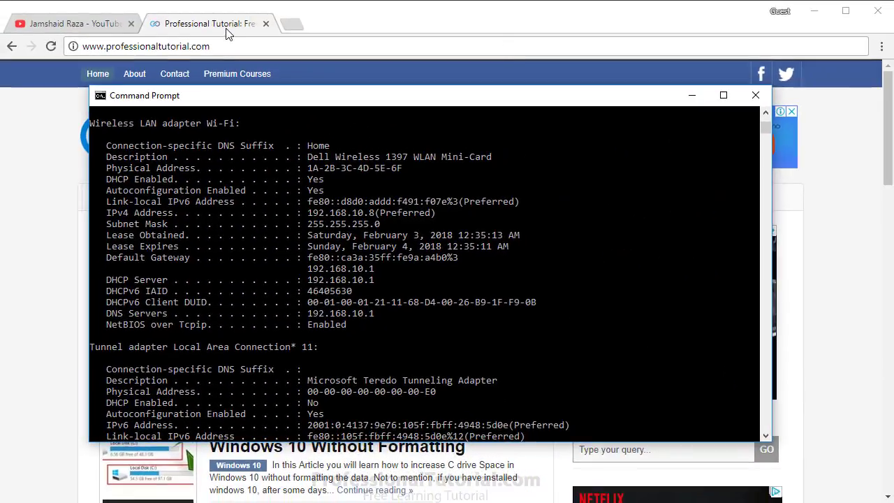
- Load google.com in a new Chrome tab to confirm the connection works
click(226, 31)
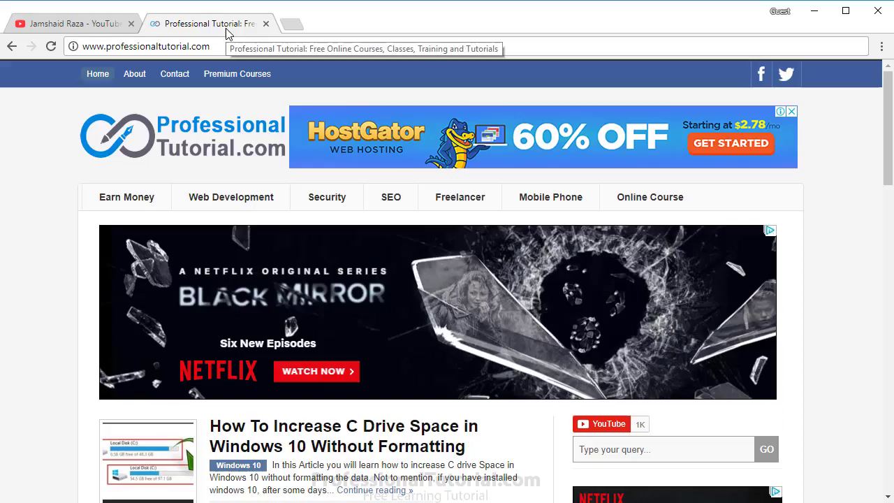
click(294, 29)
text(goog)
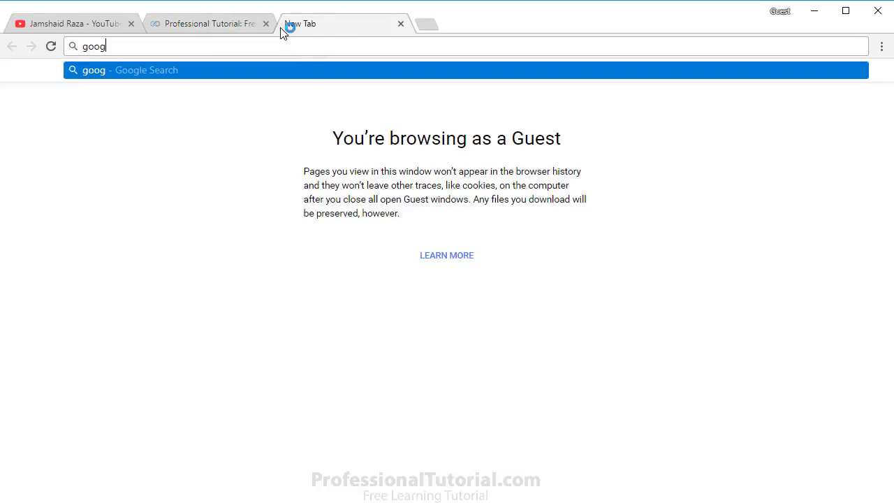
text(le.com)
key(Return)
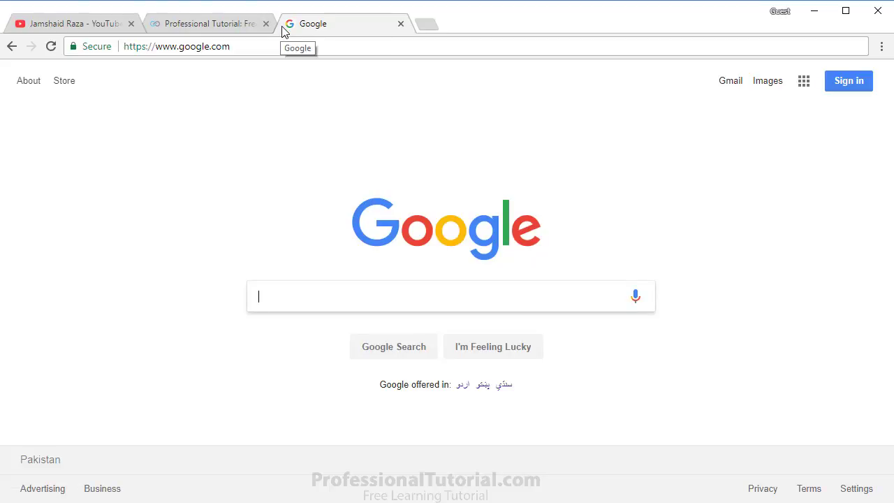
click(91, 25)
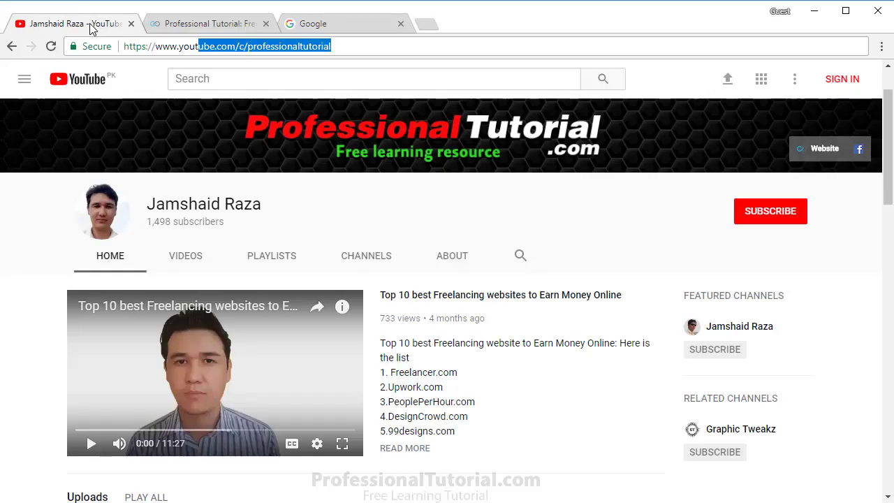
click(192, 46)
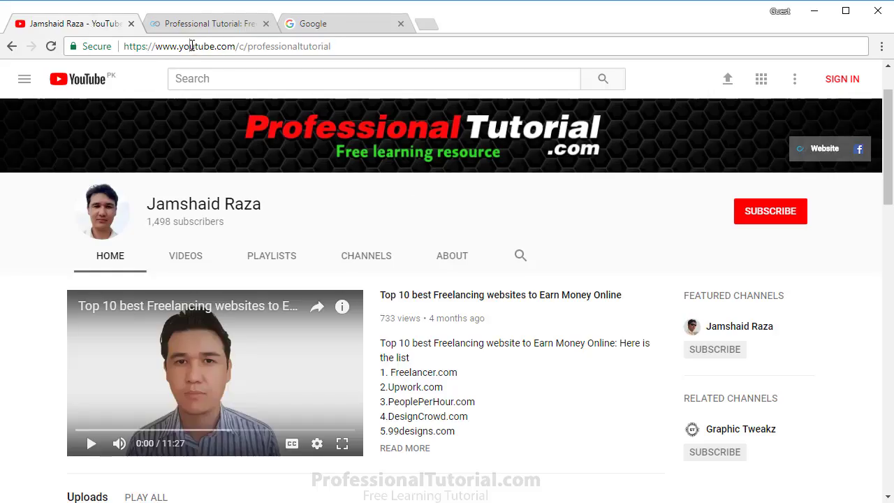